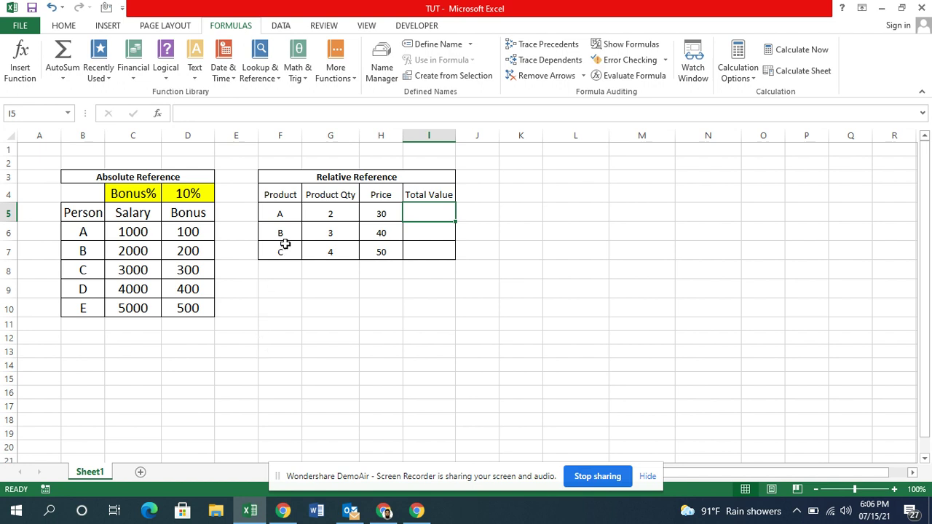
# Enter the Total Value formula =G5*H5 in cell I5
pyautogui.moveTo(284, 178)
pyautogui.mouseDown()
pyautogui.moveTo(429, 225)
pyautogui.moveTo(429, 251)
pyautogui.mouseUp()
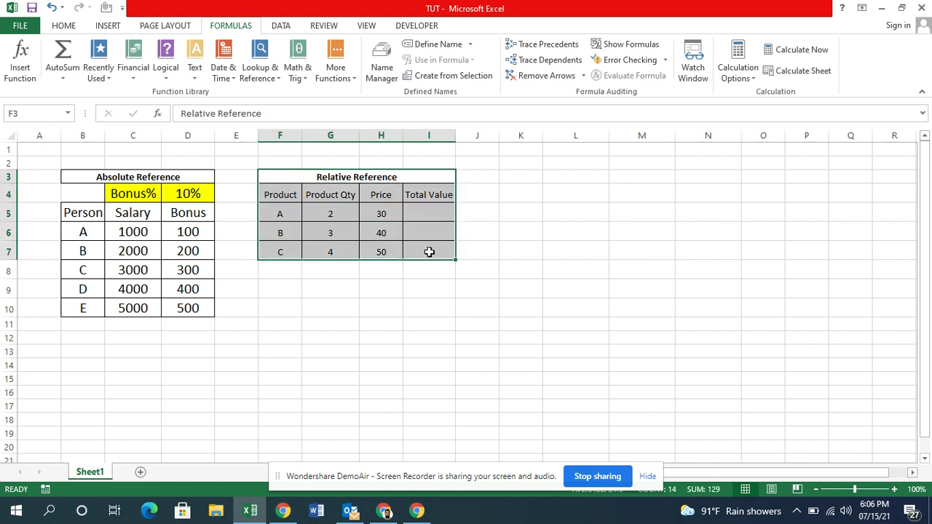
pyautogui.click(426, 215)
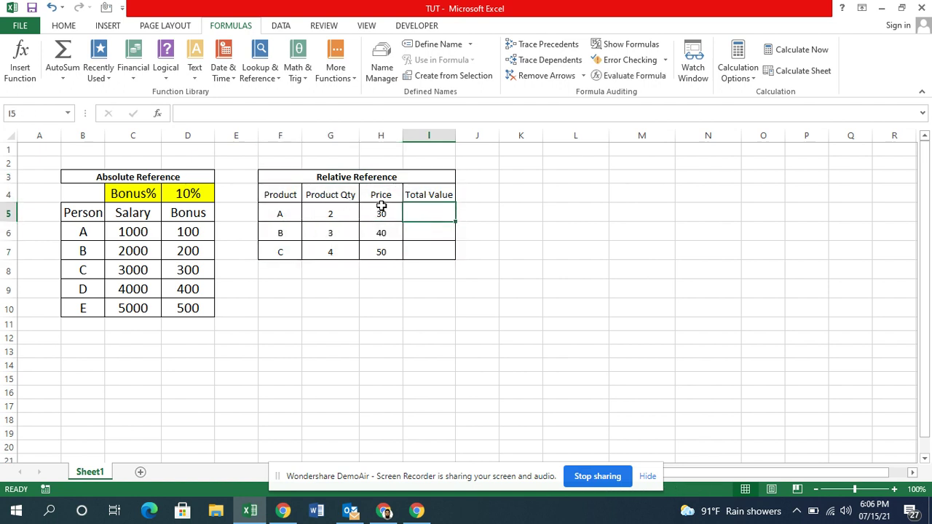
pyautogui.write('=')
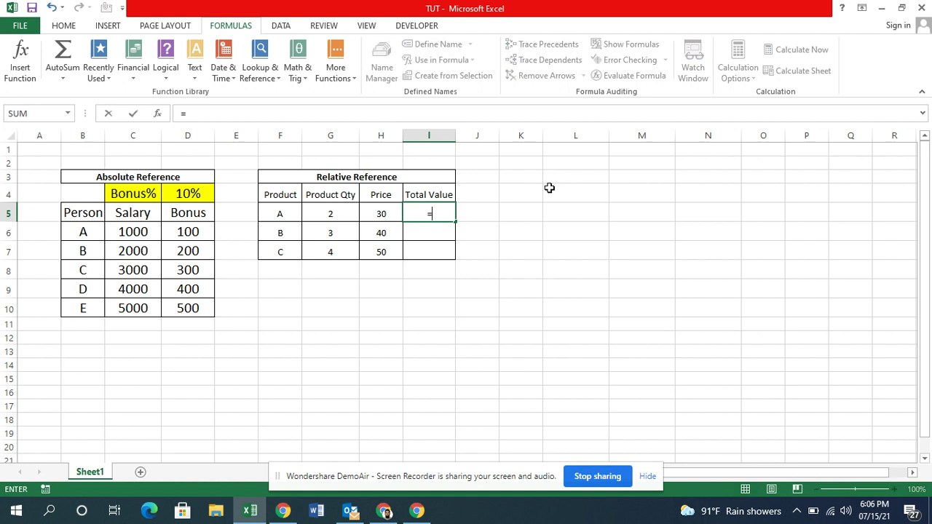
pyautogui.press('Left')
pyautogui.press('Left')
pyautogui.write('*')
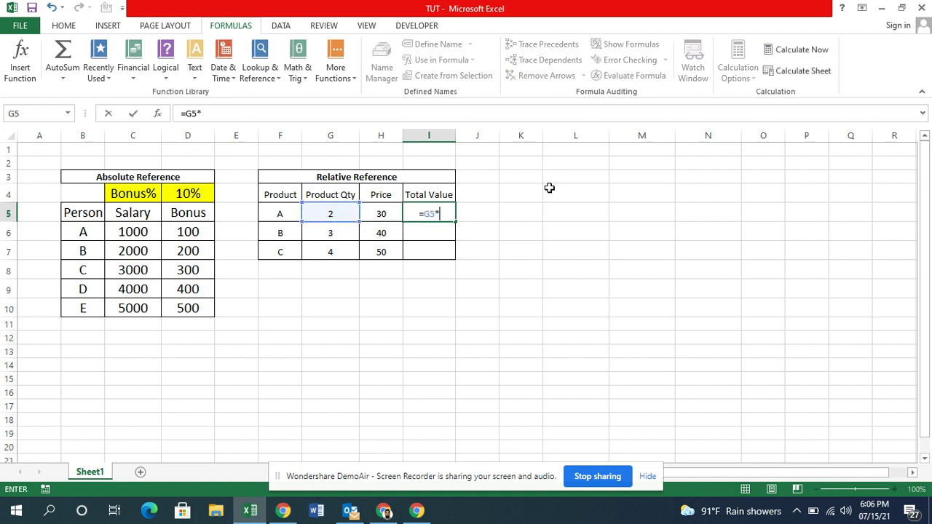
pyautogui.click(383, 214)
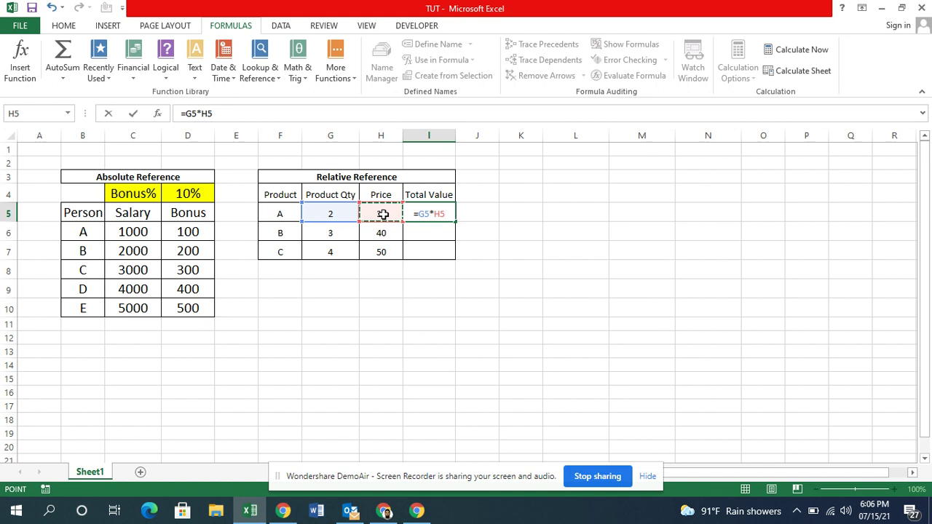
pyautogui.press('Return')
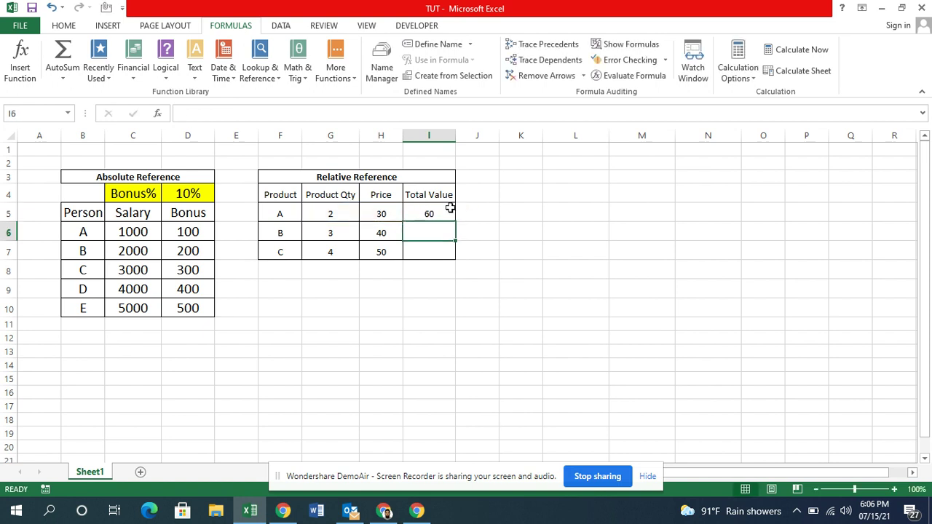
# Copy the I5 formula down through I7 so Total Value reads 60, 120 and 200
pyautogui.click(432, 213)
pyautogui.hotkey('ctrl', 'c')
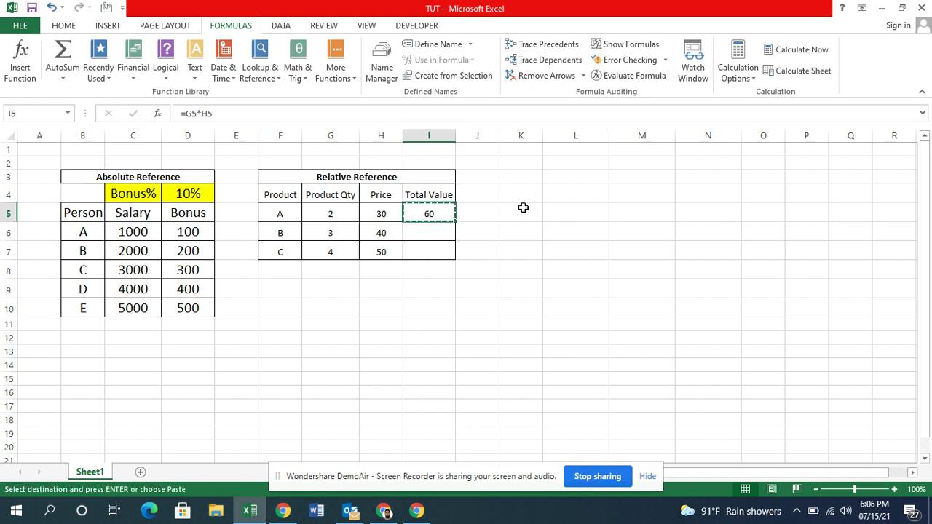
pyautogui.hotkey('shift', 'Down')
pyautogui.hotkey('shift', 'Down')
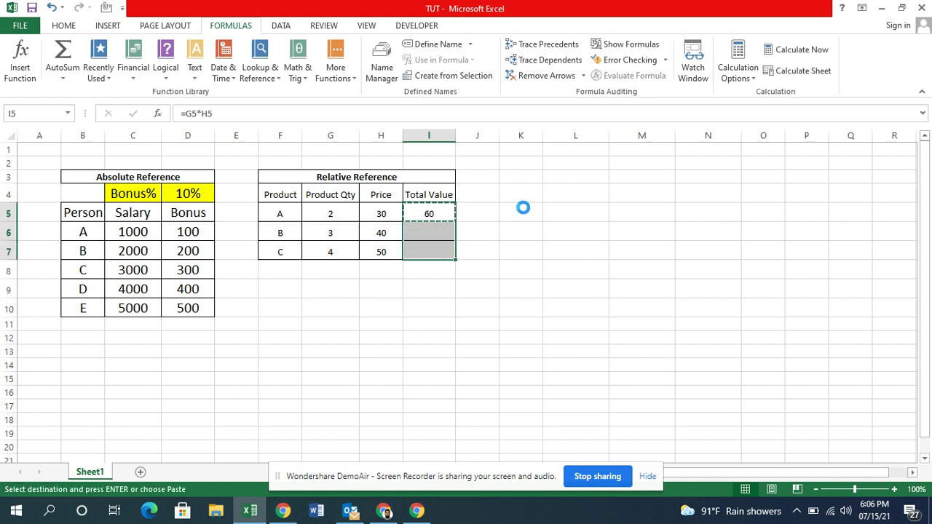
pyautogui.hotkey('ctrl', 'v')
pyautogui.click(576, 217)
pyautogui.press('Escape')
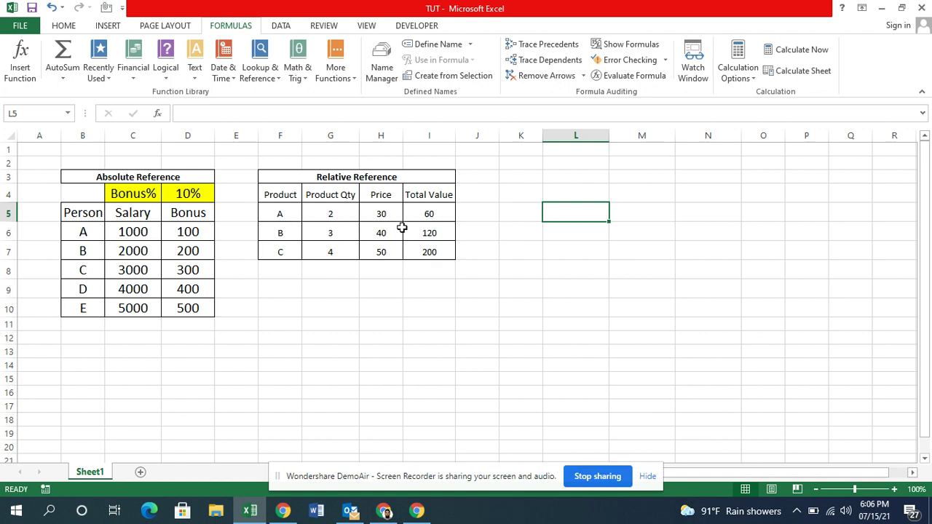
pyautogui.click(424, 210)
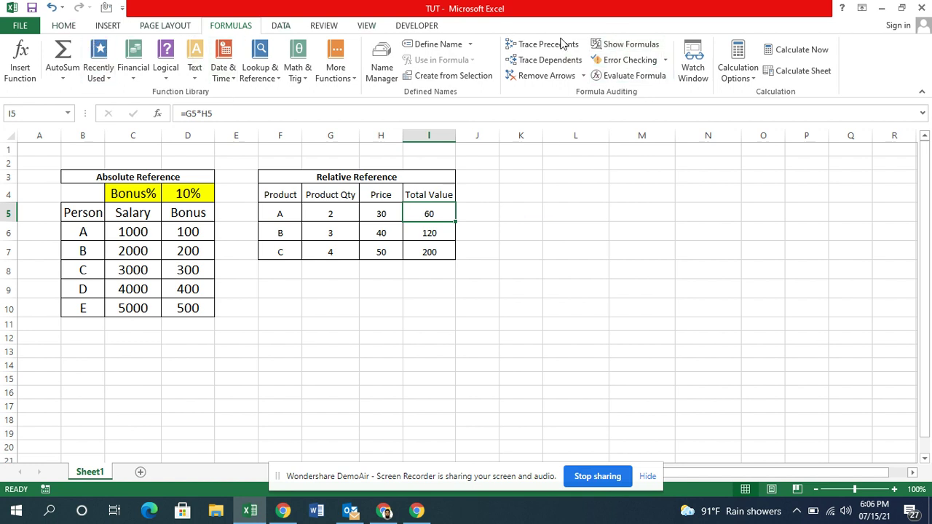
pyautogui.click(618, 44)
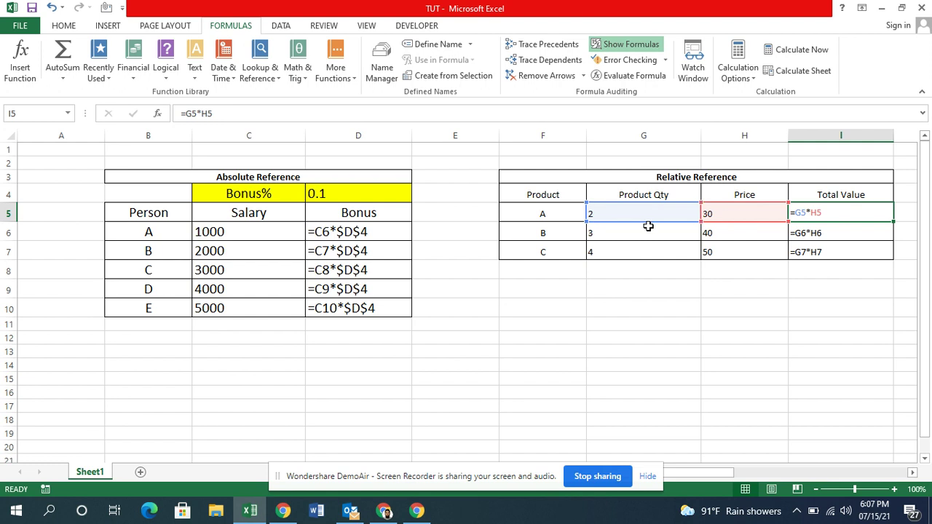
pyautogui.click(819, 233)
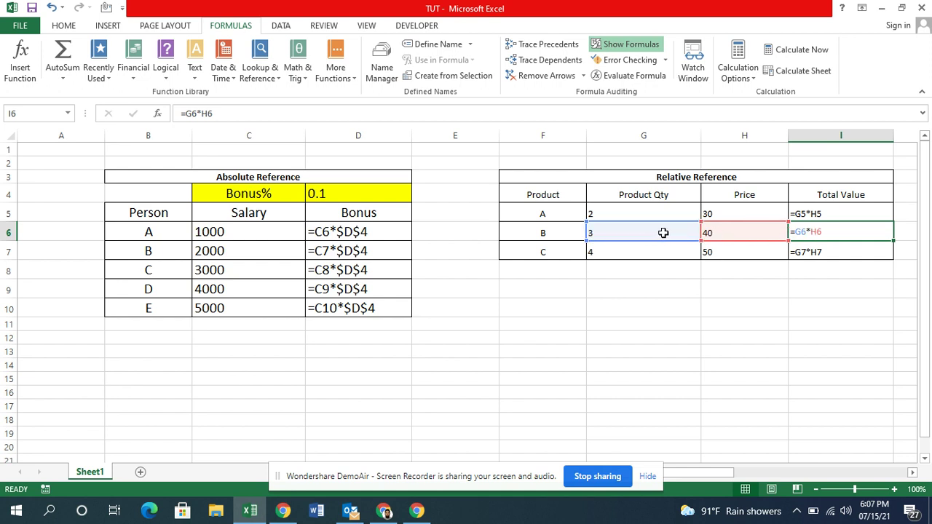
pyautogui.click(835, 249)
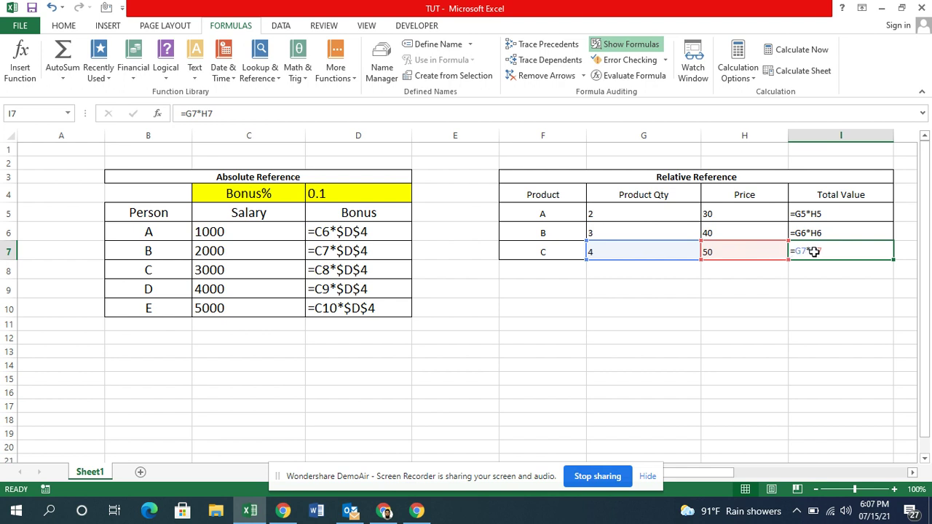
pyautogui.click(828, 216)
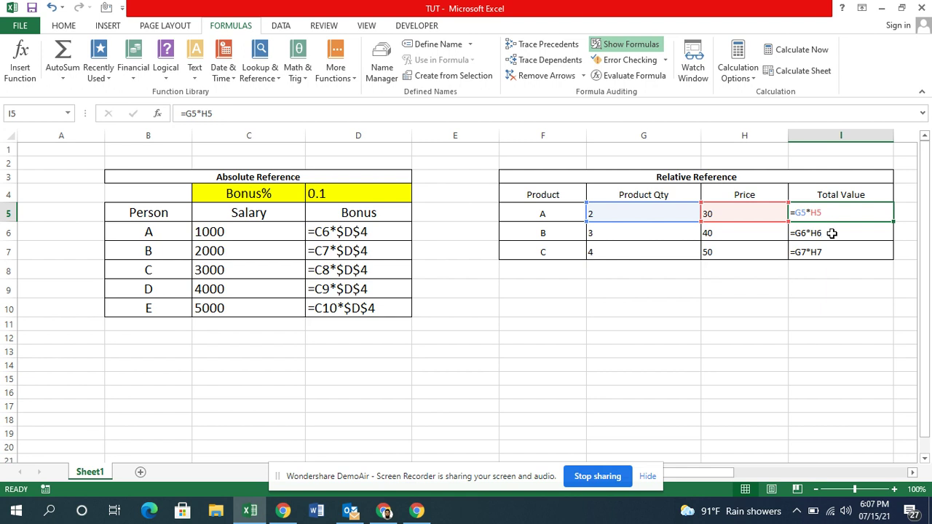
pyautogui.click(833, 233)
pyautogui.click(832, 255)
pyautogui.click(829, 212)
pyautogui.press('Down')
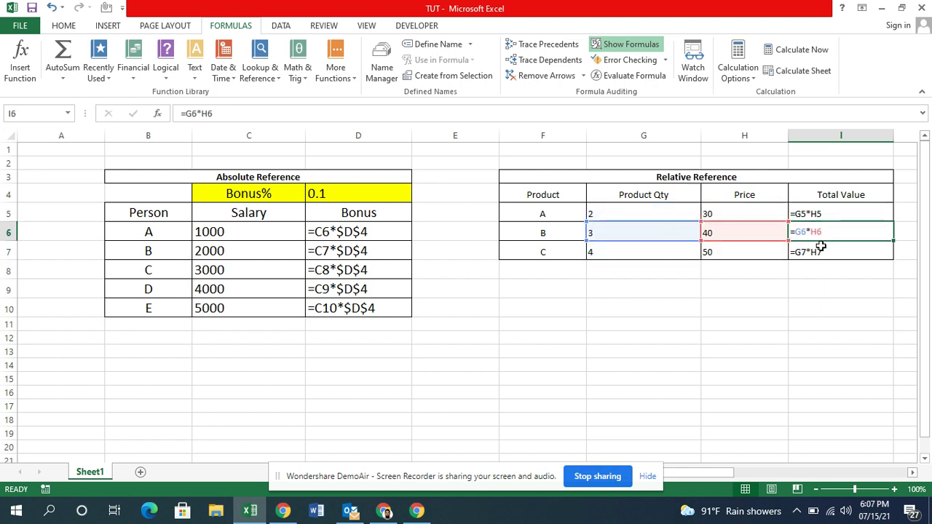
pyautogui.press('Down')
pyautogui.press('Up')
pyautogui.press('Up')
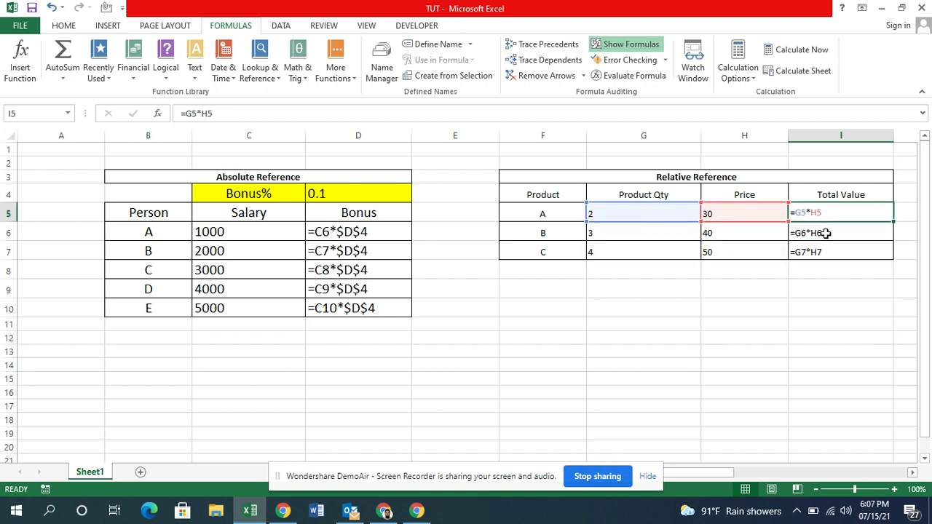
pyautogui.click(826, 233)
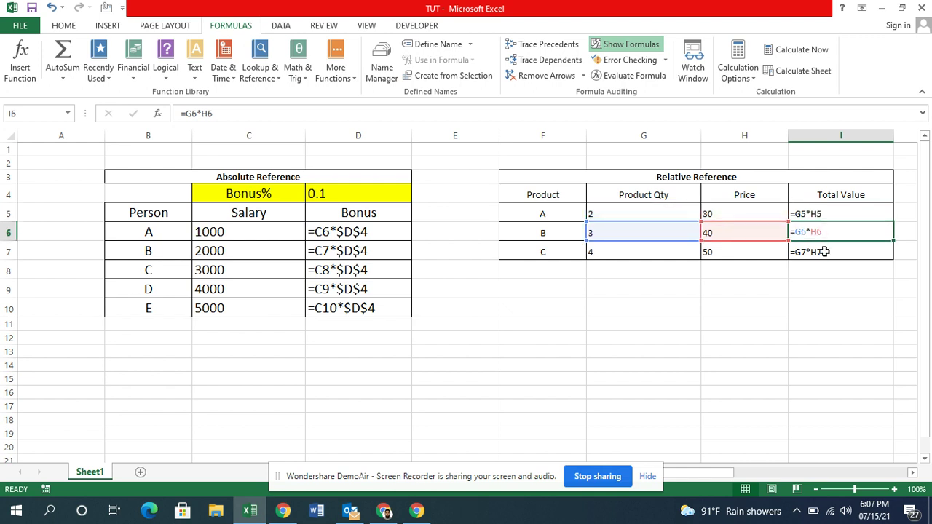
pyautogui.click(824, 252)
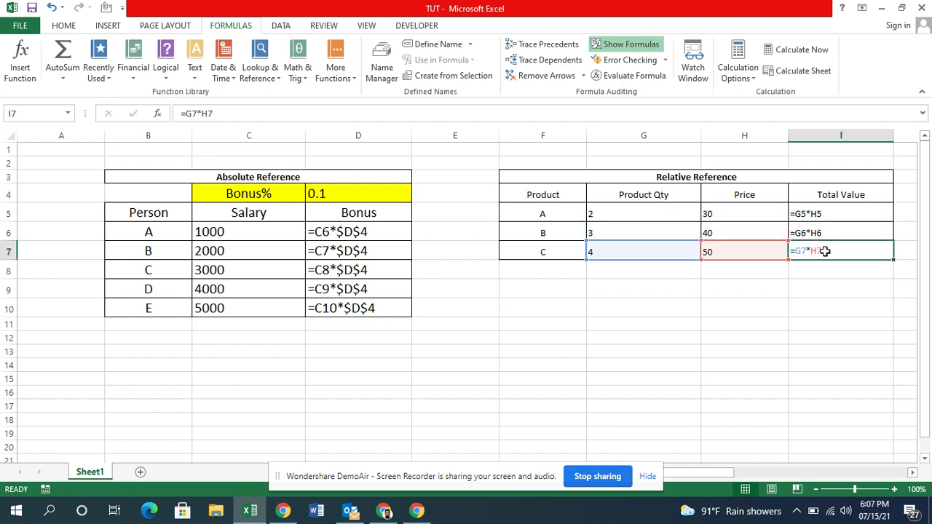
pyautogui.click(623, 47)
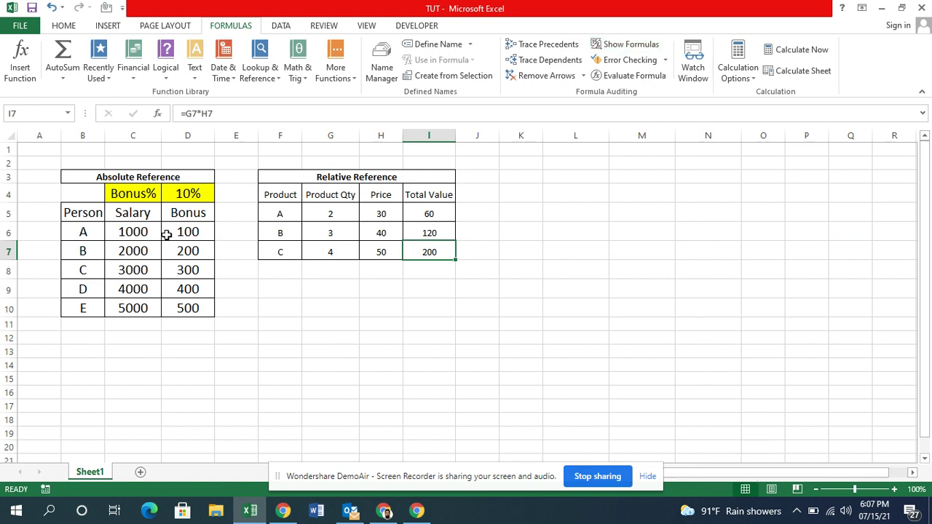
# Clear the Bonus values D6:D10 and enter =C6*D4 in D6
pyautogui.moveTo(166, 231); pyautogui.dragTo(178, 306)
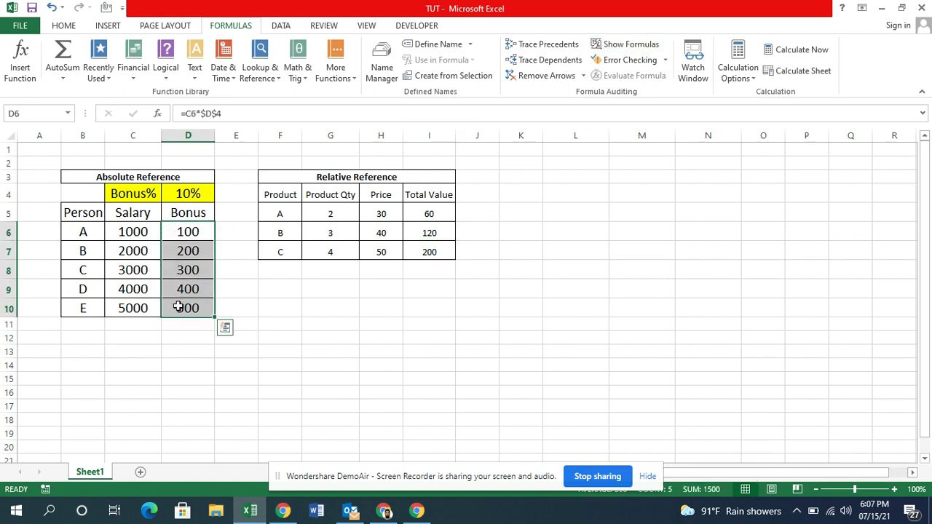
pyautogui.press('Delete')
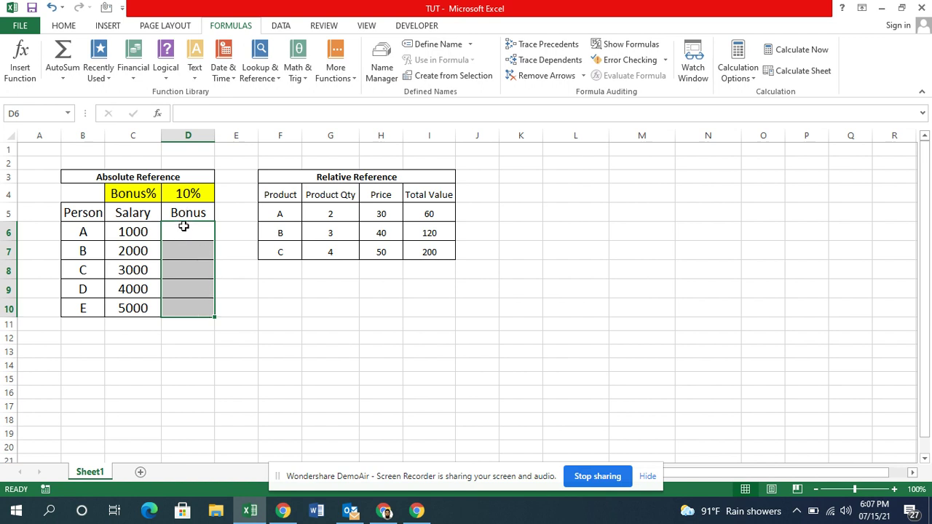
pyautogui.click(184, 232)
pyautogui.write('=')
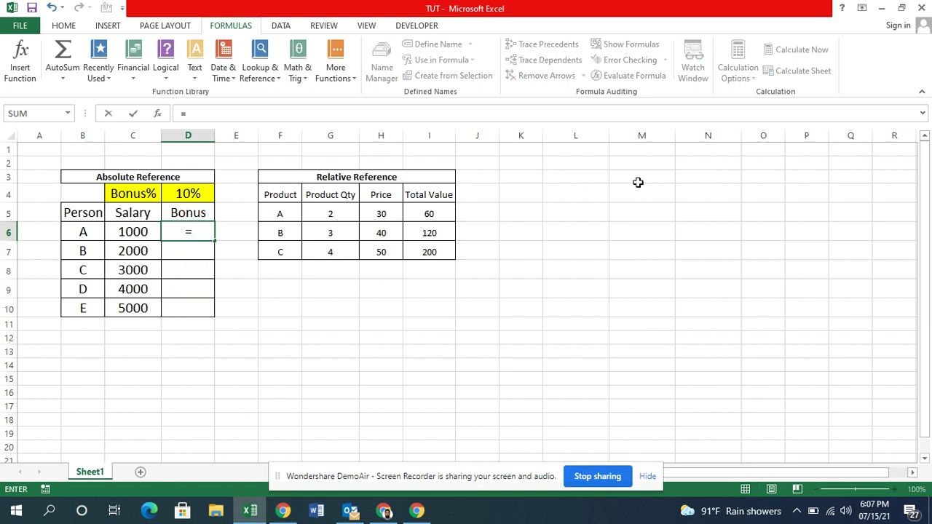
pyautogui.press('Left')
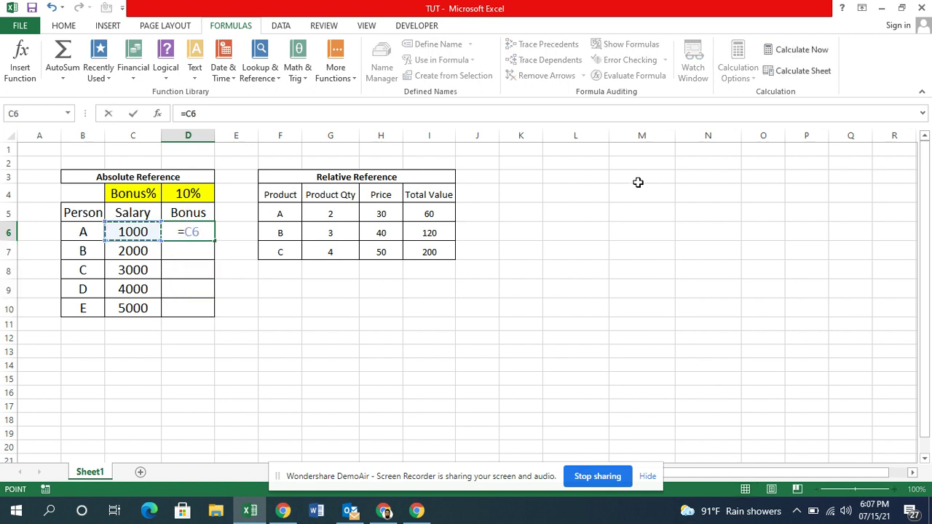
pyautogui.write('*')
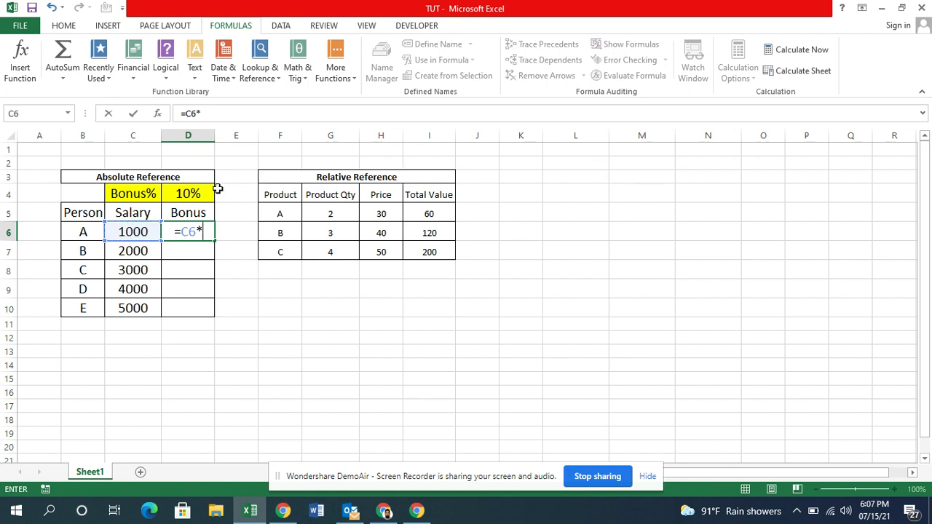
pyautogui.click(186, 192)
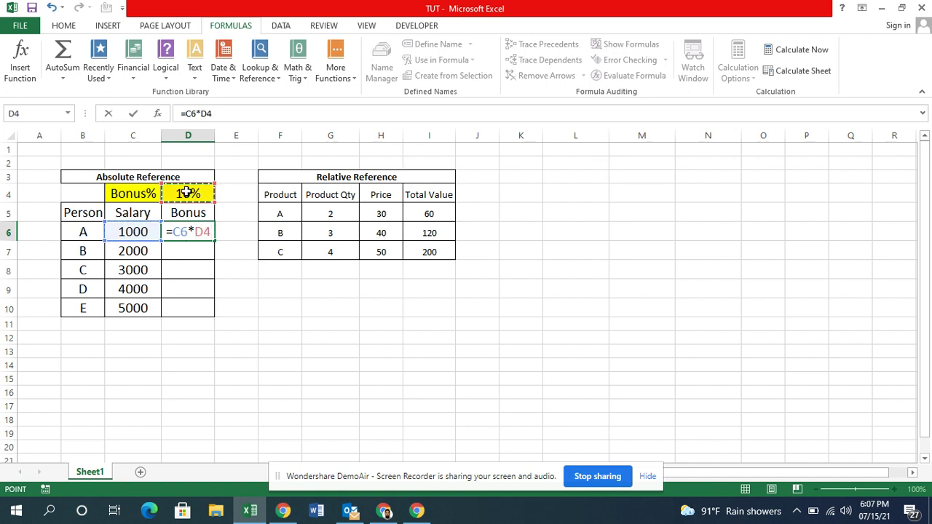
pyautogui.hotkey('ctrl', 'Return')
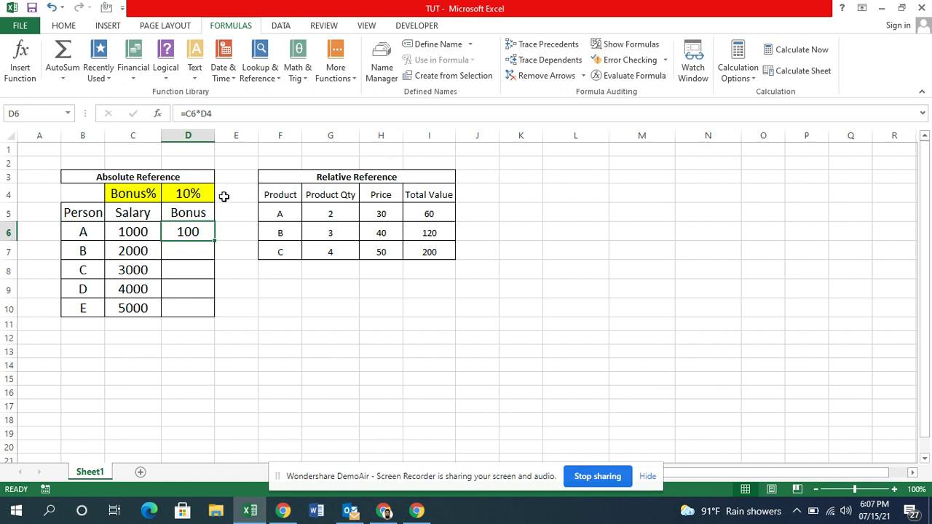
# Copy the D6 bonus formula down into D7 through D10
pyautogui.hotkey('ctrl', 'c')
pyautogui.hotkey('shift', 'Down')
pyautogui.hotkey('shift', 'Down')
pyautogui.hotkey('shift', 'Down')
pyautogui.hotkey('shift', 'Down')
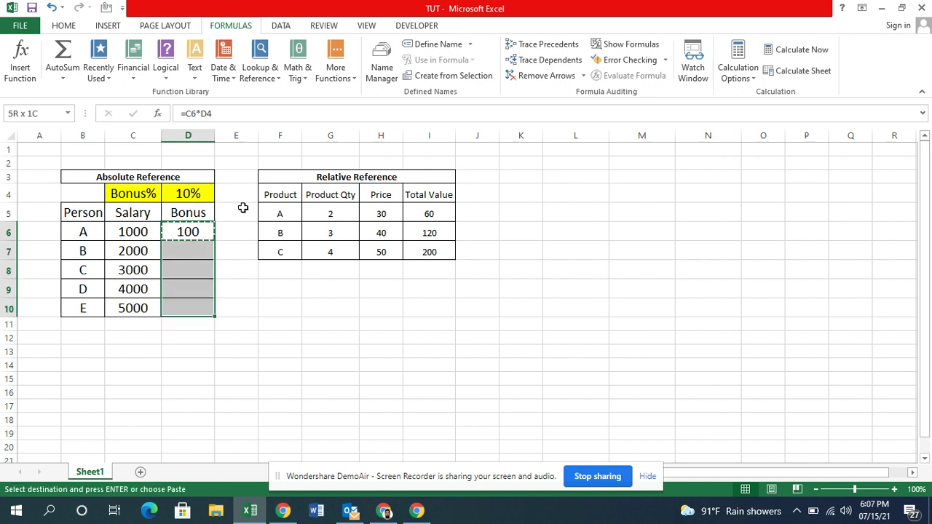
pyautogui.hotkey('ctrl', 'v')
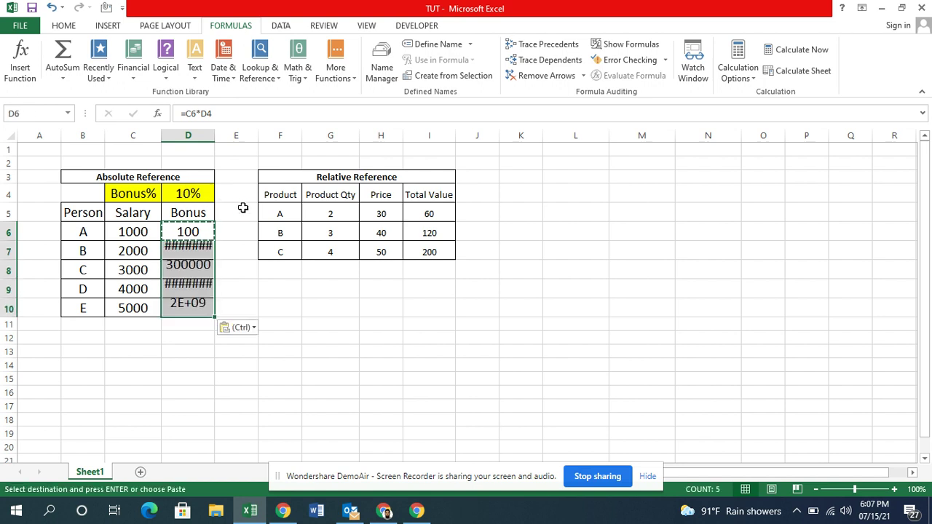
pyautogui.click(179, 252)
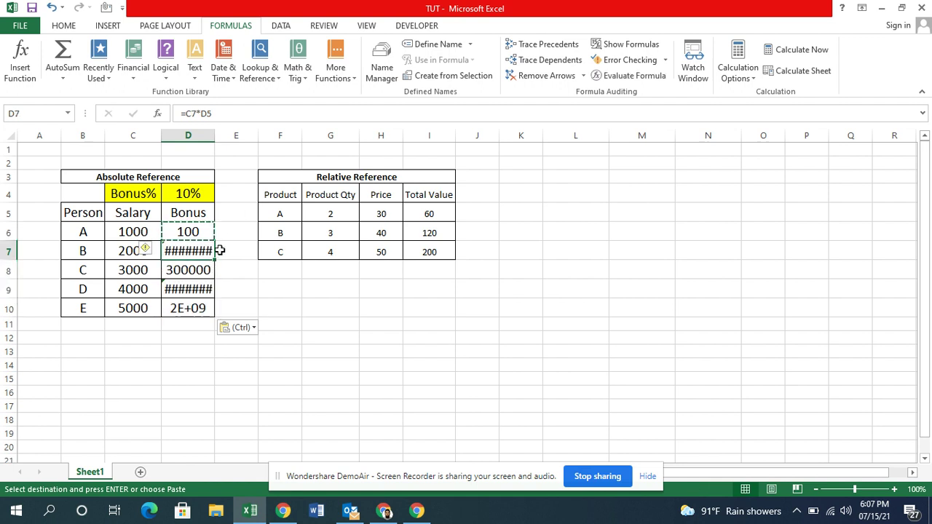
pyautogui.press('Escape')
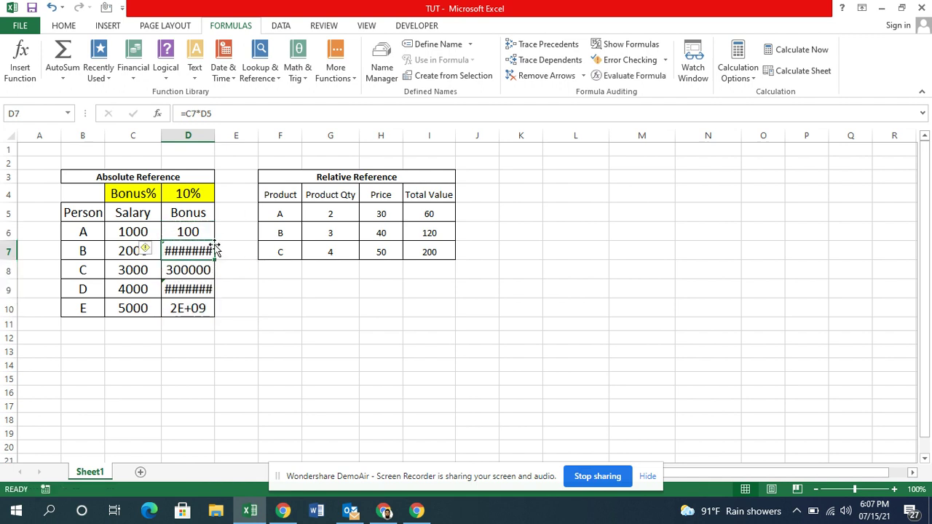
pyautogui.click(623, 46)
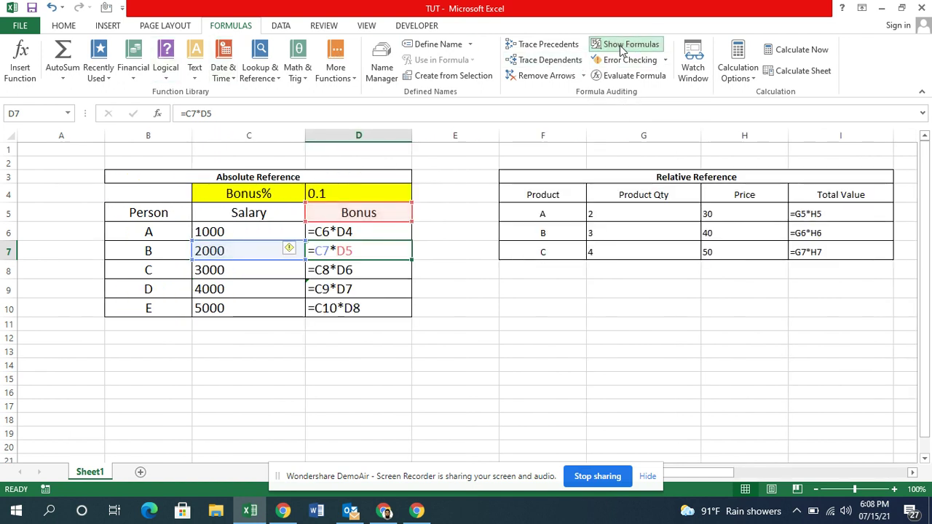
pyautogui.click(381, 230)
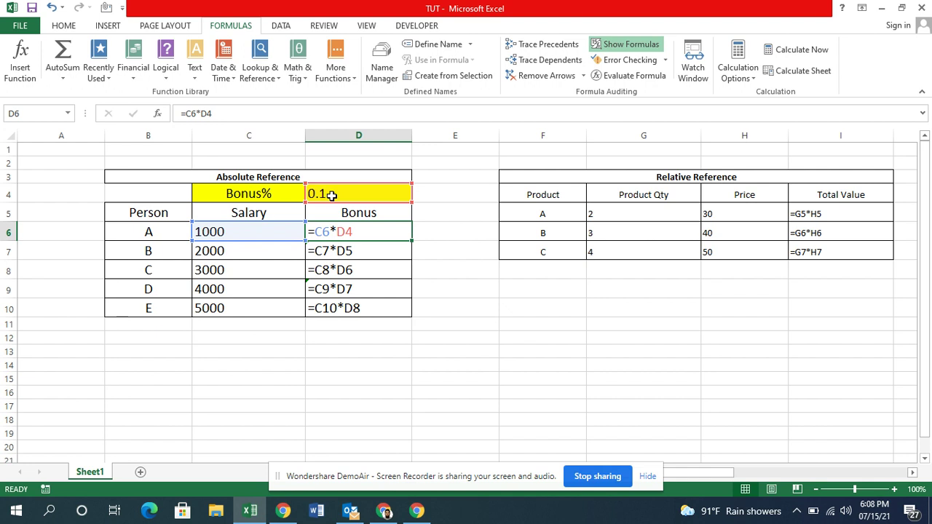
pyautogui.click(345, 251)
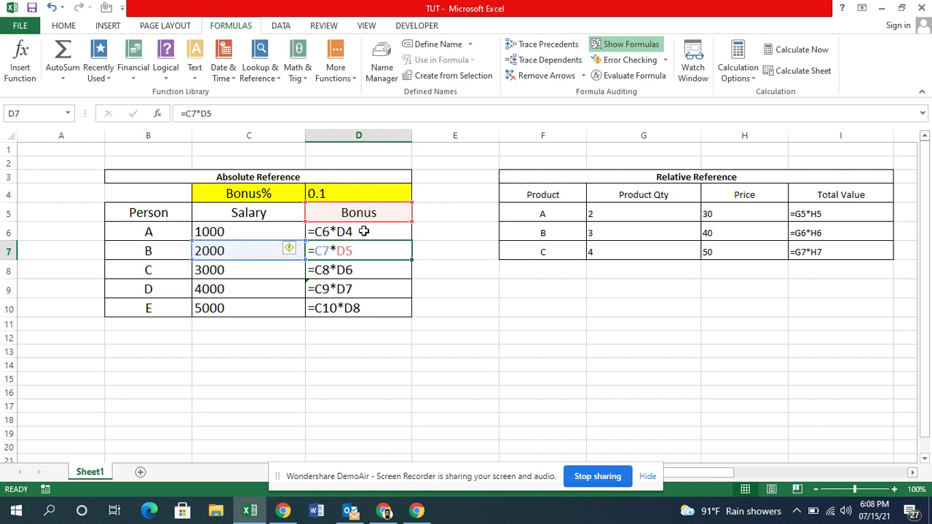
pyautogui.click(352, 271)
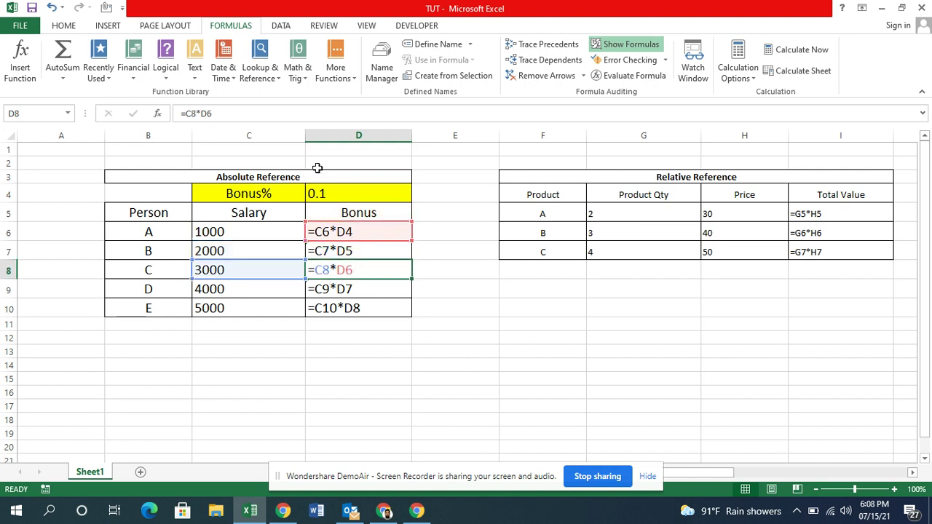
pyautogui.click(361, 289)
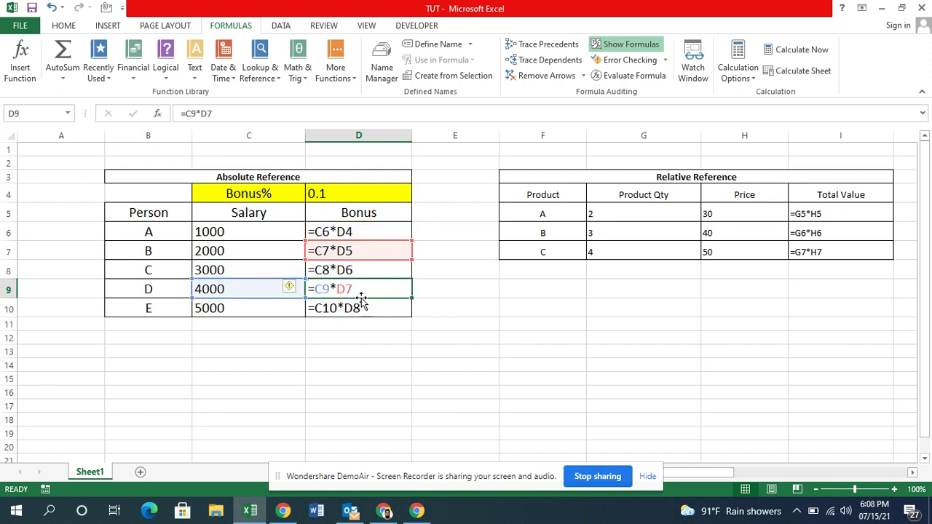
pyautogui.click(360, 306)
pyautogui.click(364, 289)
pyautogui.click(361, 269)
pyautogui.click(363, 250)
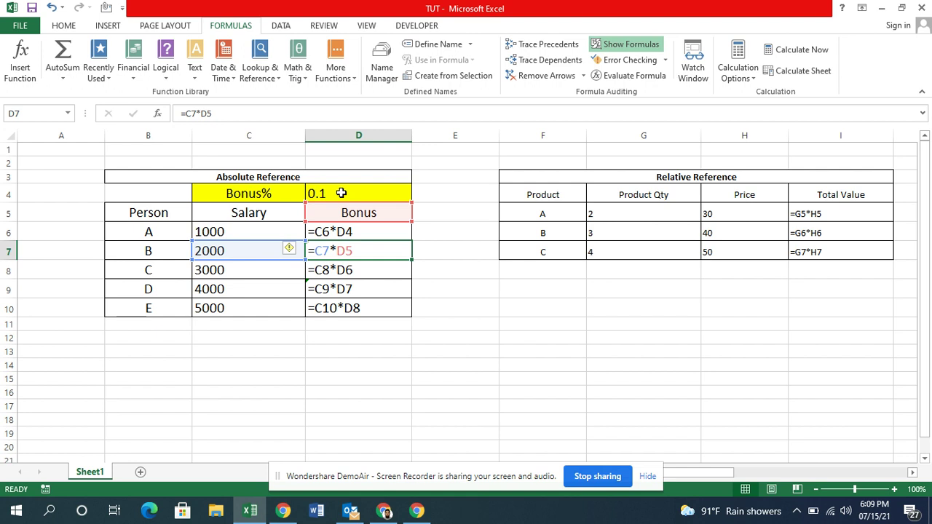
pyautogui.click(336, 231)
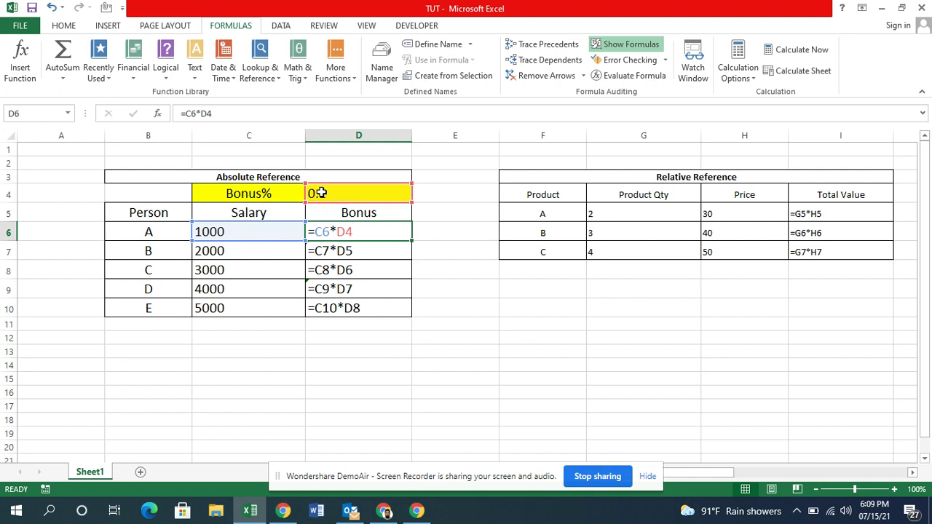
pyautogui.click(368, 193)
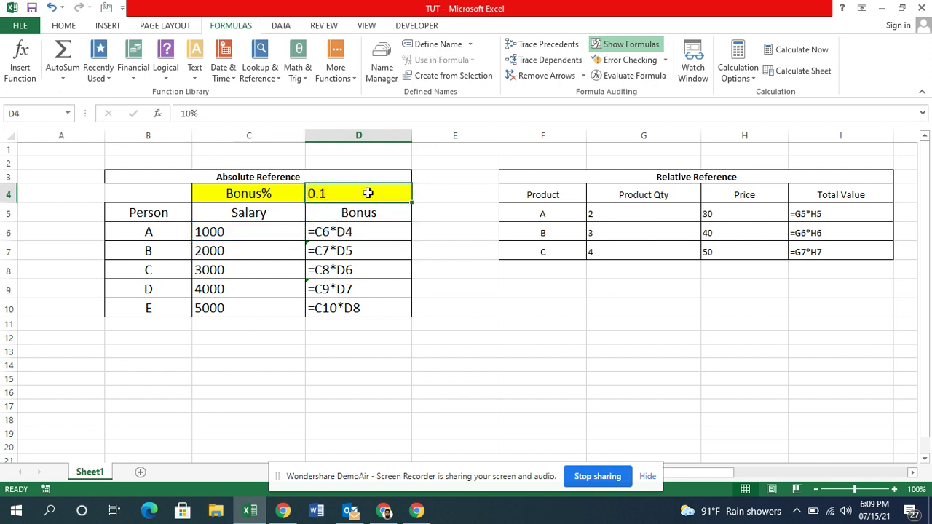
pyautogui.doubleClick(357, 231)
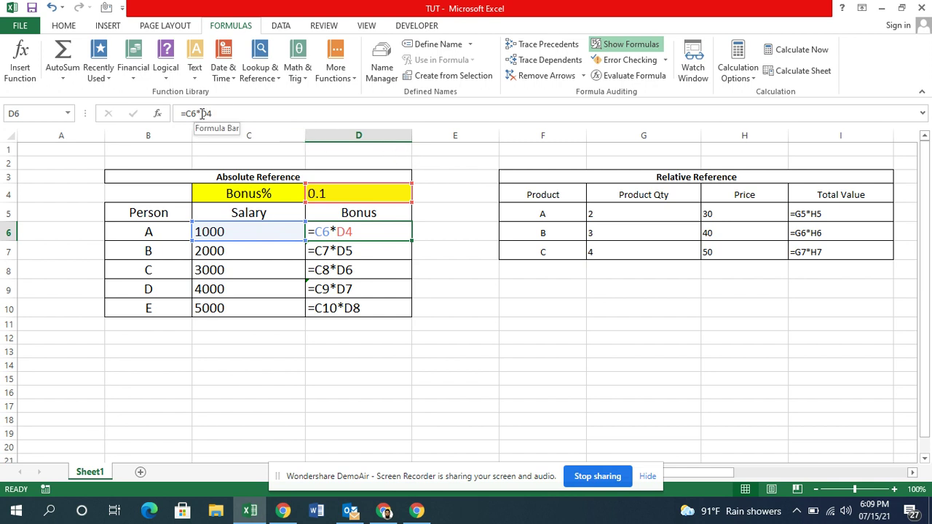
# Change the D6 formula to =C6*$D$4 with an absolute D4 reference
pyautogui.click(202, 114)
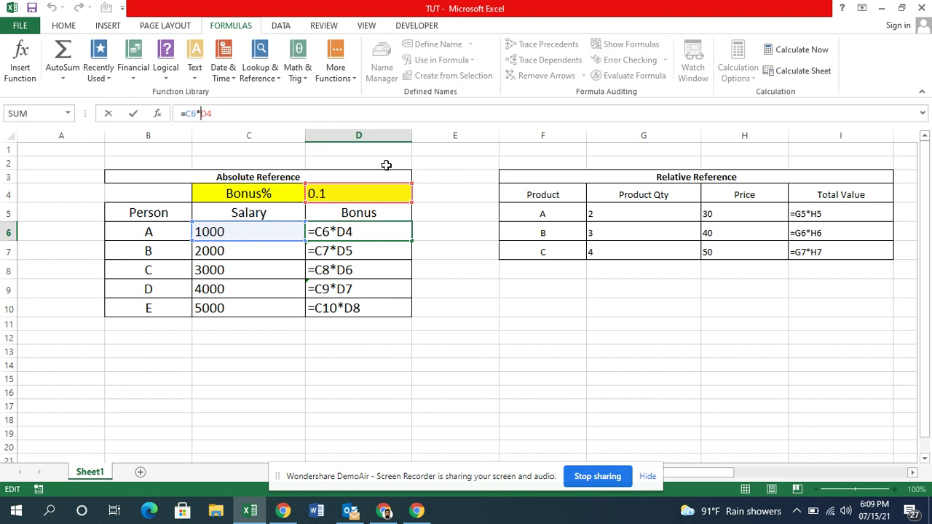
pyautogui.write('$')
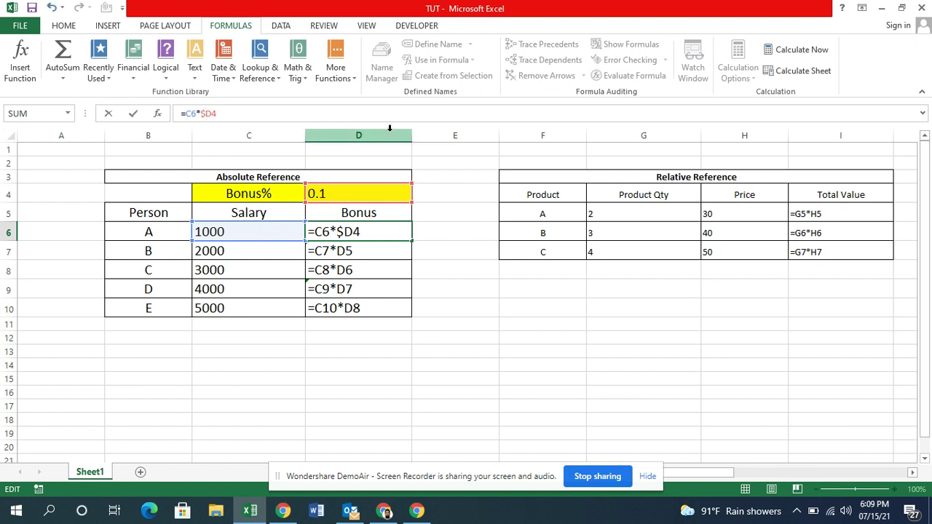
pyautogui.click(211, 115)
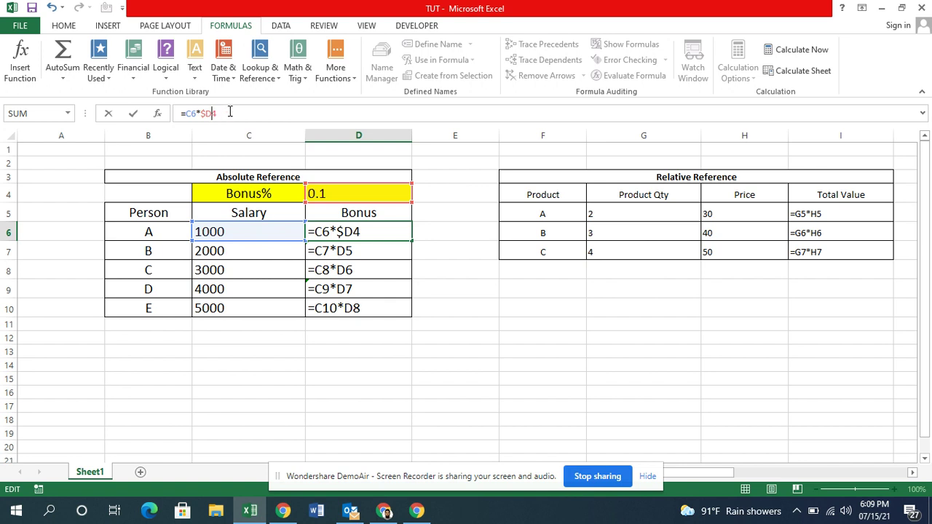
pyautogui.write('$')
pyautogui.press('Return')
# Copy the corrected formula down to D10 and turn off Show Formulas to display 100–500
pyautogui.press('Up')
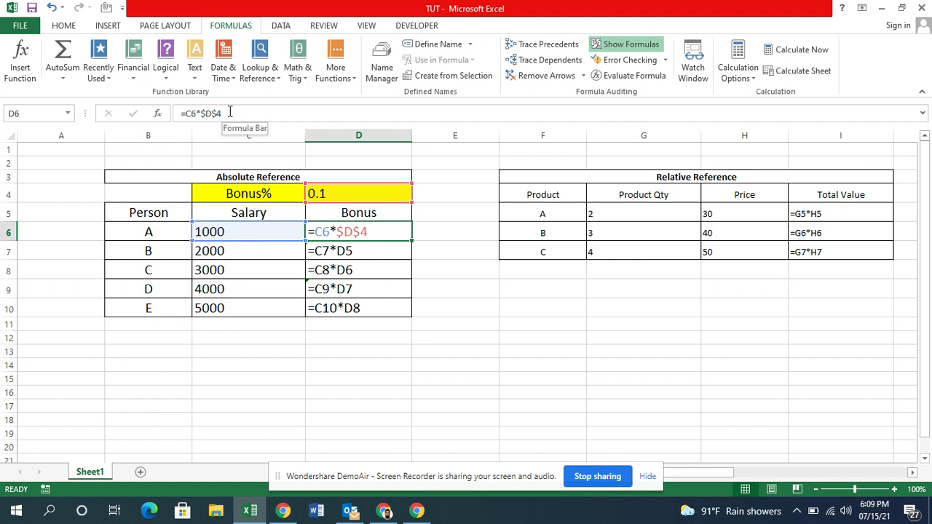
pyautogui.hotkey('ctrl', 'c')
pyautogui.hotkey('shift', 'Down')
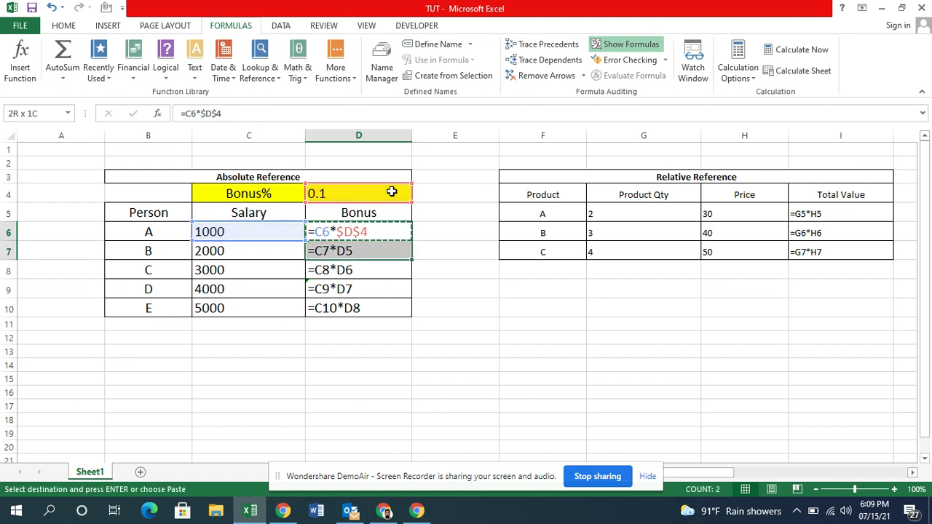
pyautogui.hotkey('shift', 'Down')
pyautogui.hotkey('shift', 'Down')
pyautogui.hotkey('shift', 'Down')
pyautogui.hotkey('ctrl', 'v')
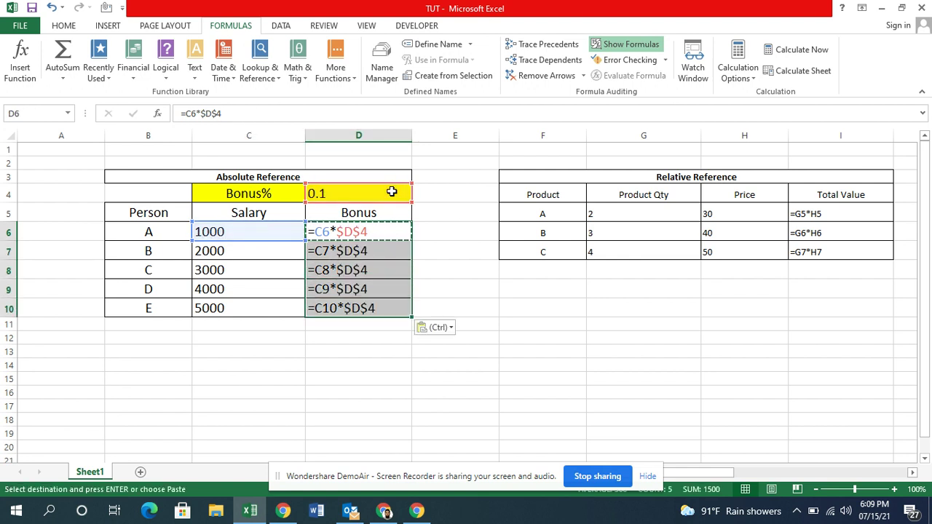
pyautogui.click(608, 45)
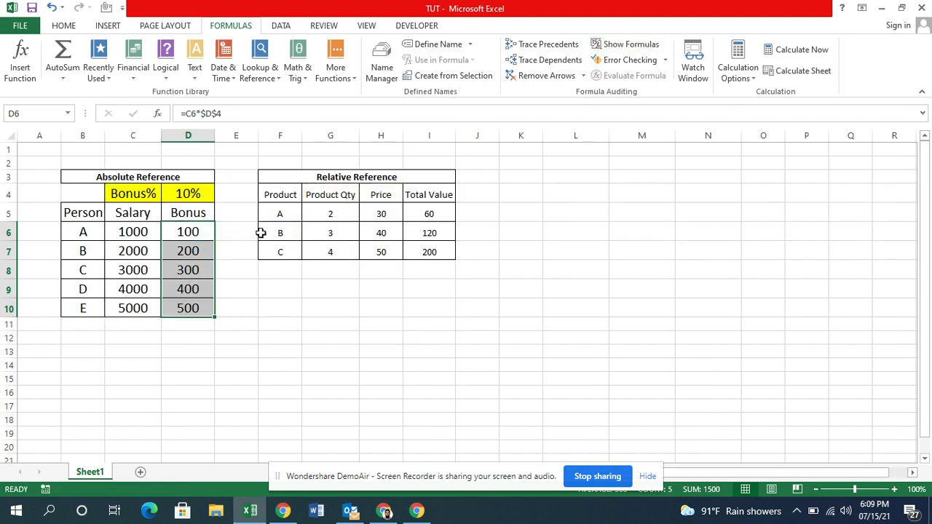
pyautogui.click(203, 232)
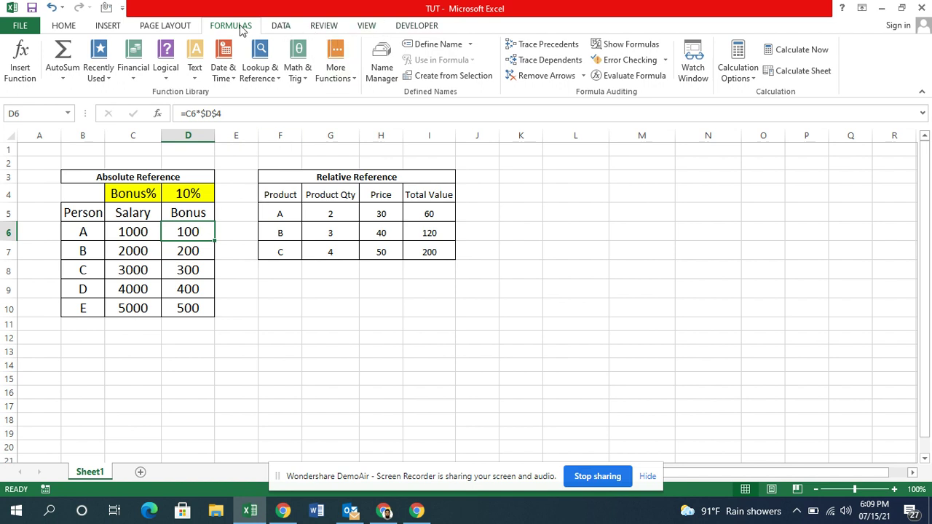
pyautogui.click(619, 46)
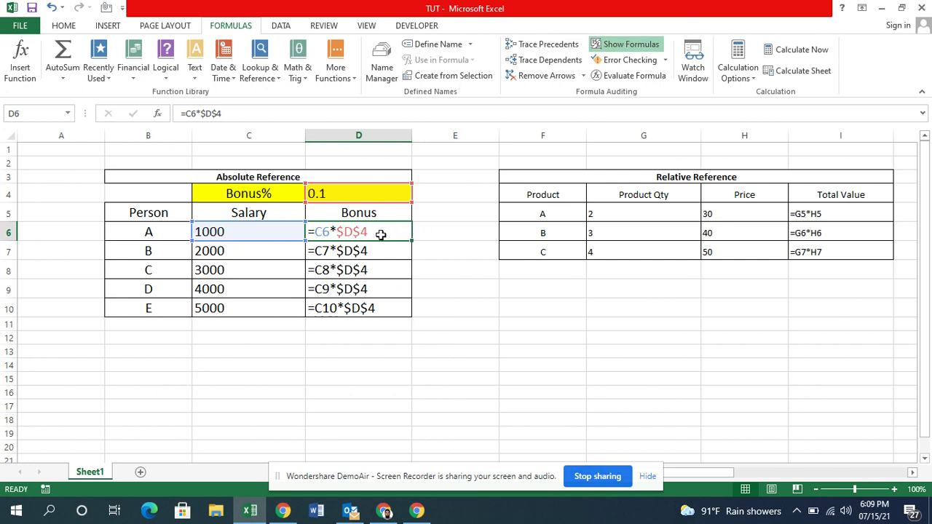
pyautogui.click(350, 251)
pyautogui.click(346, 271)
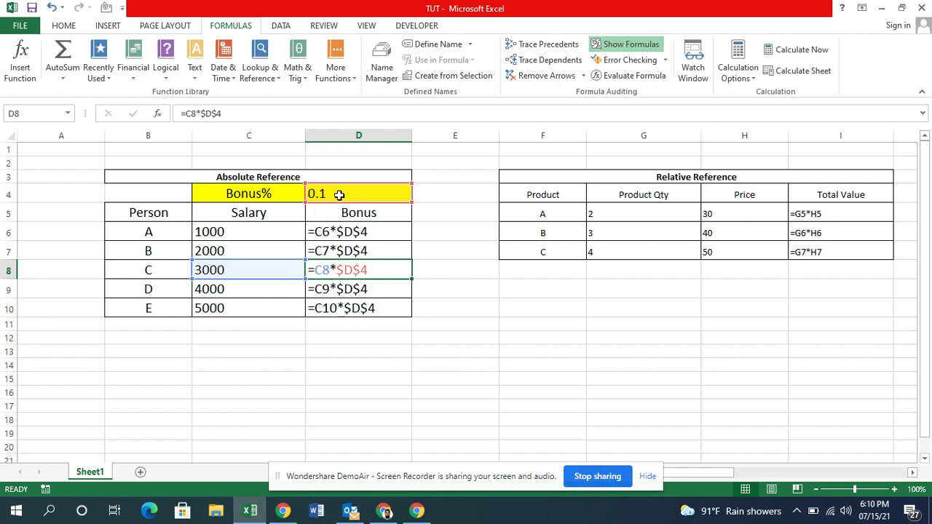
pyautogui.click(624, 47)
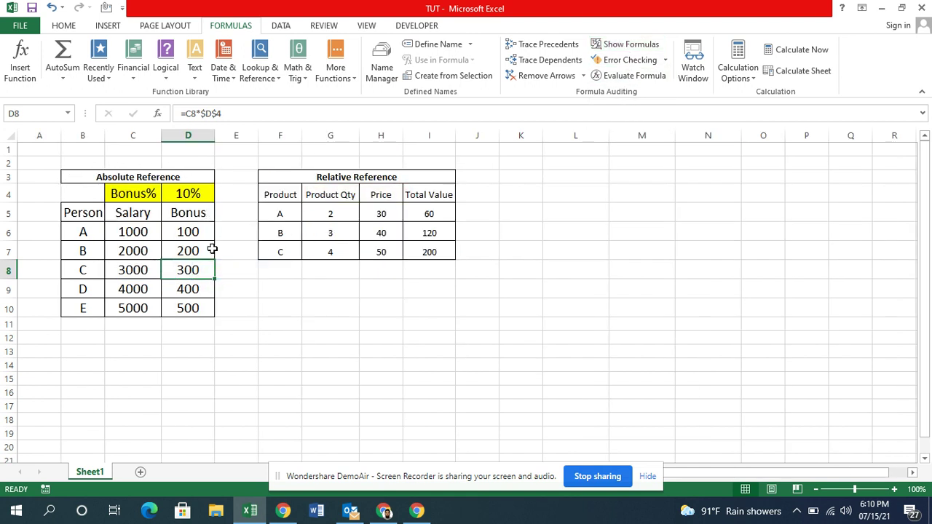